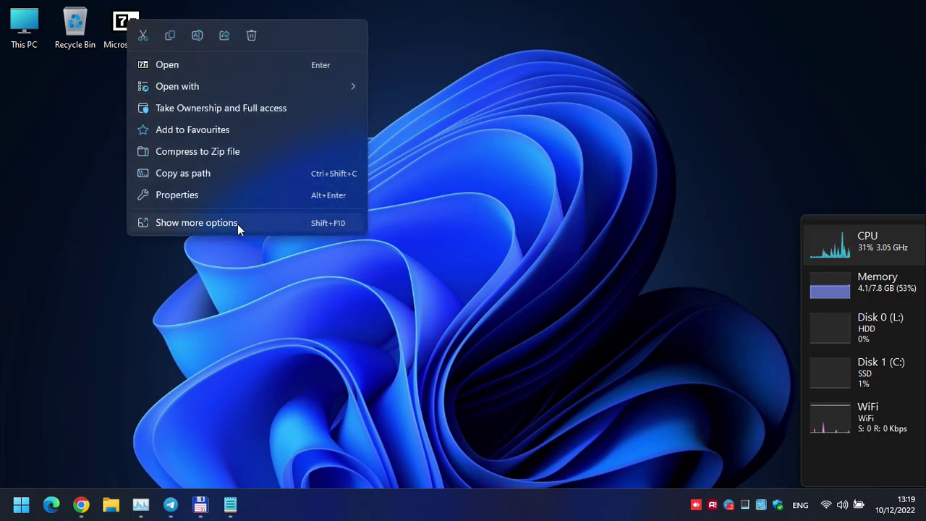
Extract Microsoft_Office_2003.7z to the Desktop with 7-Zip's Extract files option.
left_click(237, 223)
mouse_move(391, 262)
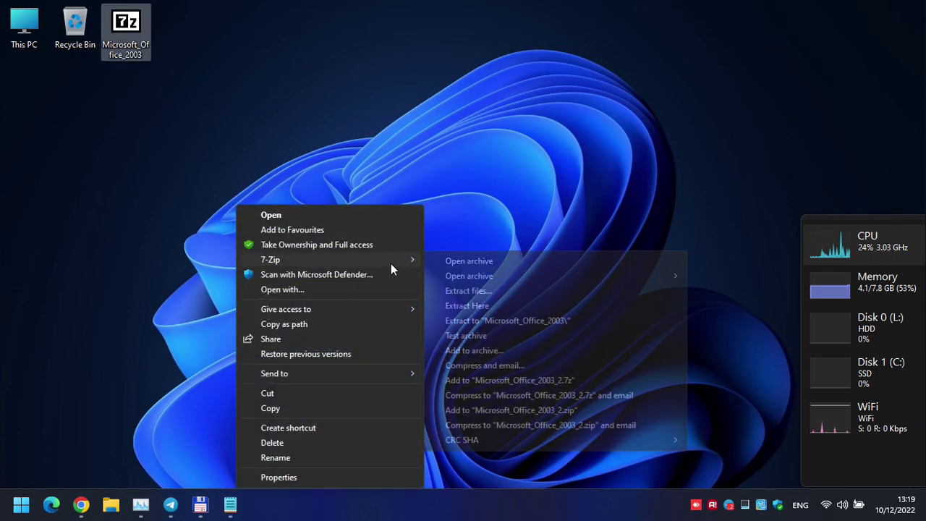
left_click(481, 292)
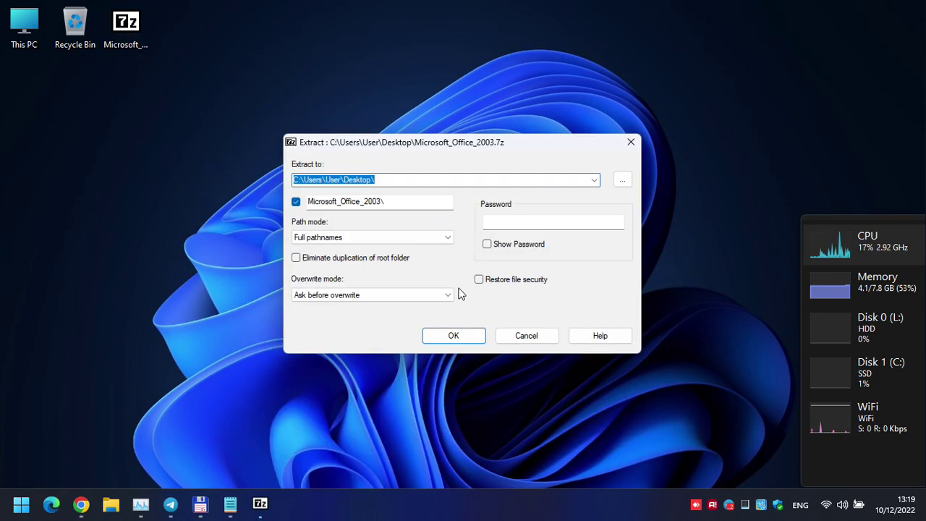
left_click(465, 335)
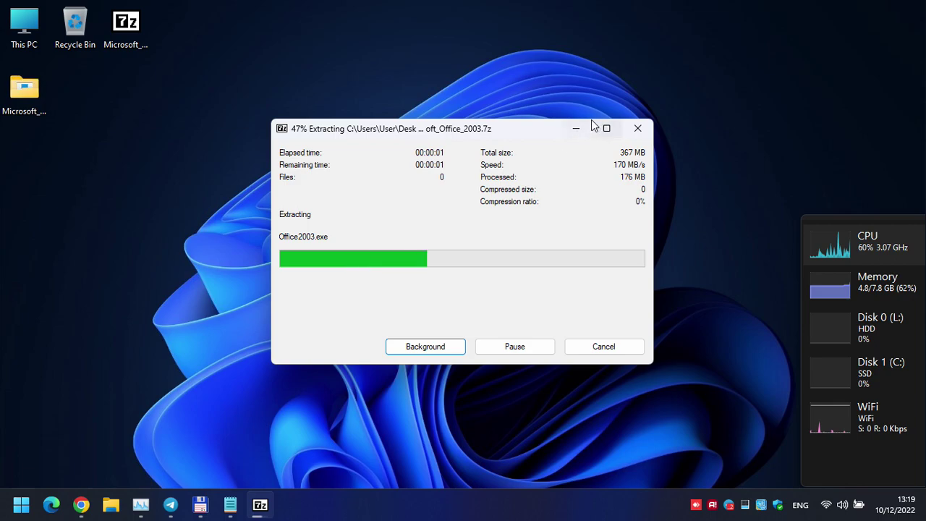
Move the extracted Microsoft_Office_2003 folder beside the archive, open it and select Office2003.
left_click_drag(16, 91, 172, 23)
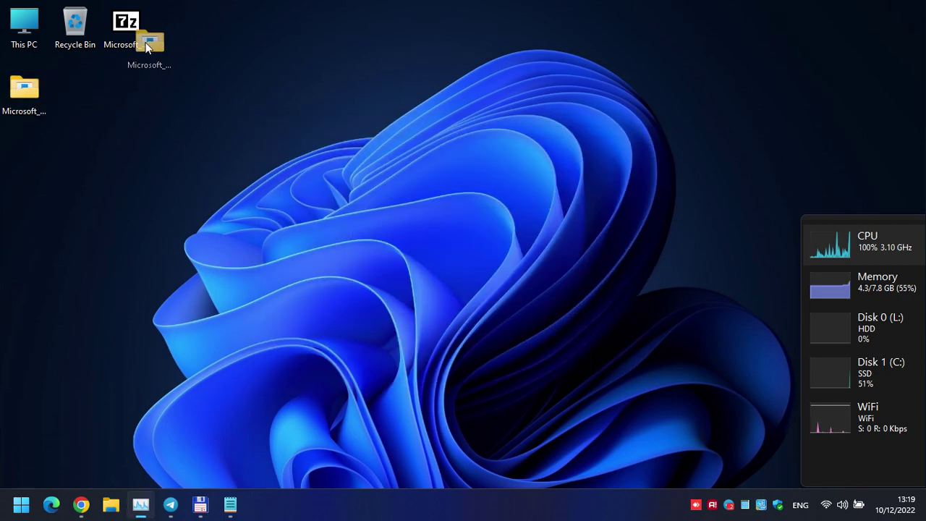
double_click(176, 25)
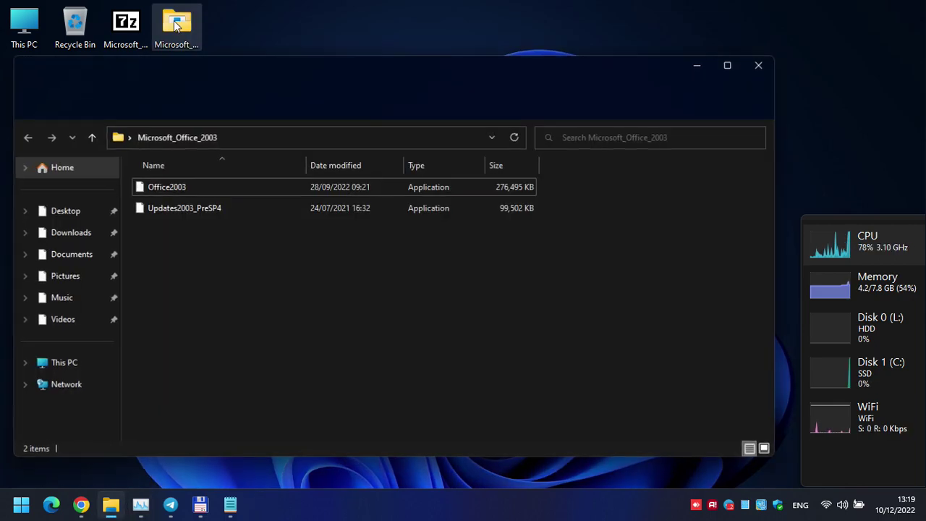
left_click(172, 184)
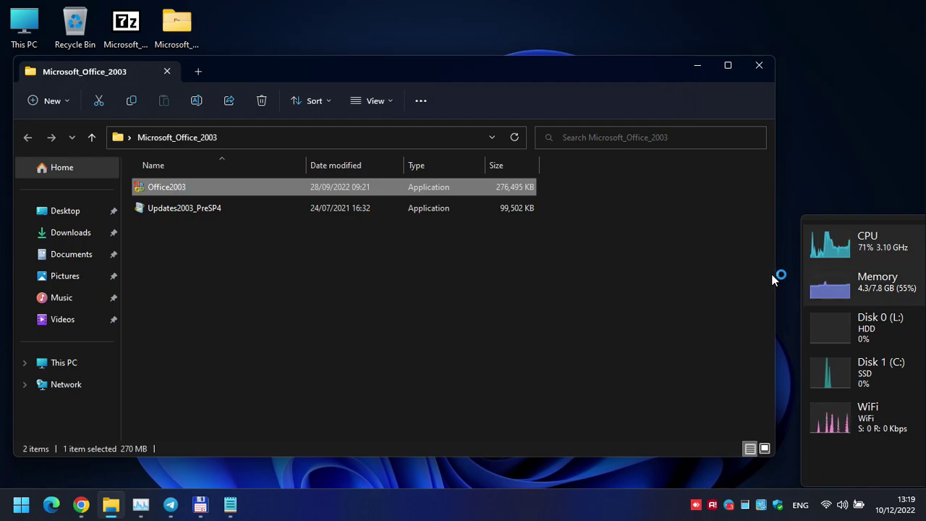
Narrow the folder window, then minimize and restore it from the taskbar.
mouse_move(774, 281)
left_mouse_down()
mouse_move(581, 294)
mouse_move(779, 299)
left_mouse_up()
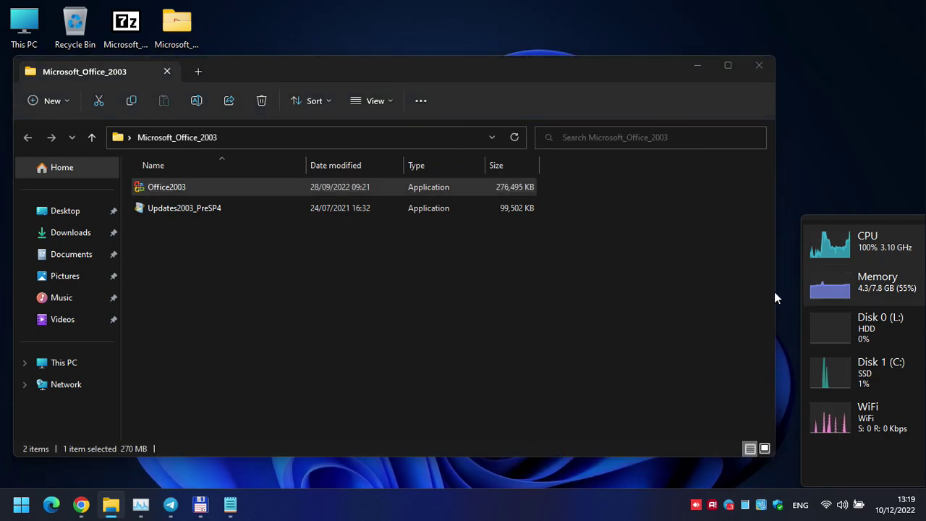
left_click(699, 68)
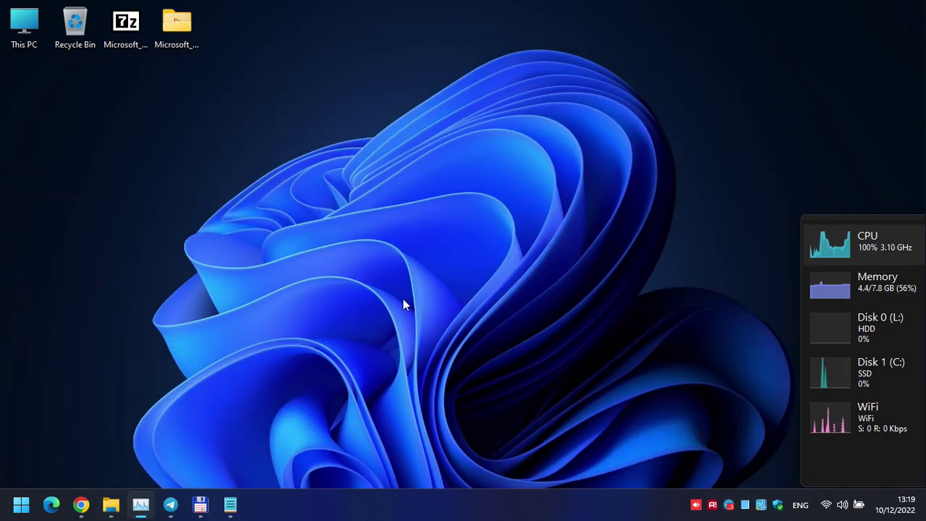
left_click(111, 504)
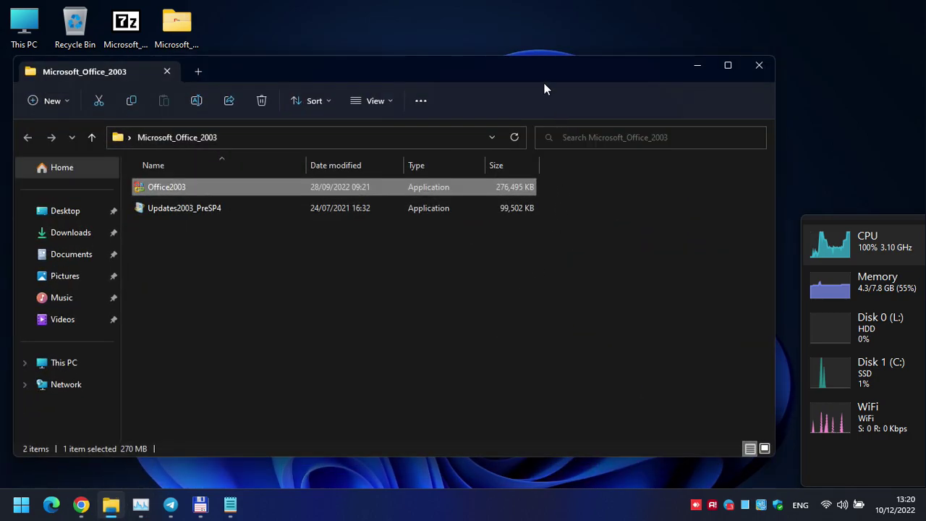
Reposition and shrink the Microsoft_Office_2003 folder window.
left_click_drag(546, 88, 534, 117)
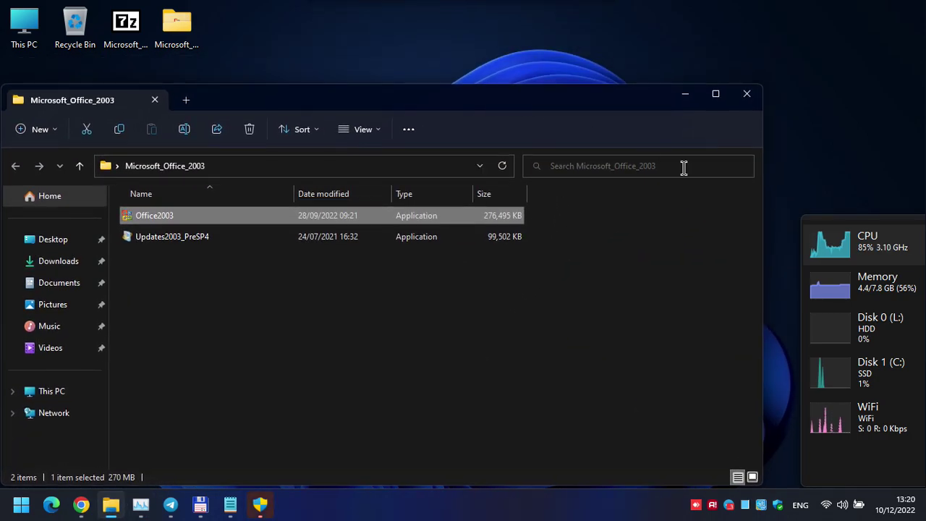
left_click_drag(762, 262, 533, 263)
left_click_drag(381, 85, 373, 197)
Run the Office2003 installer and approve the User Account Control prompt.
key("Return")
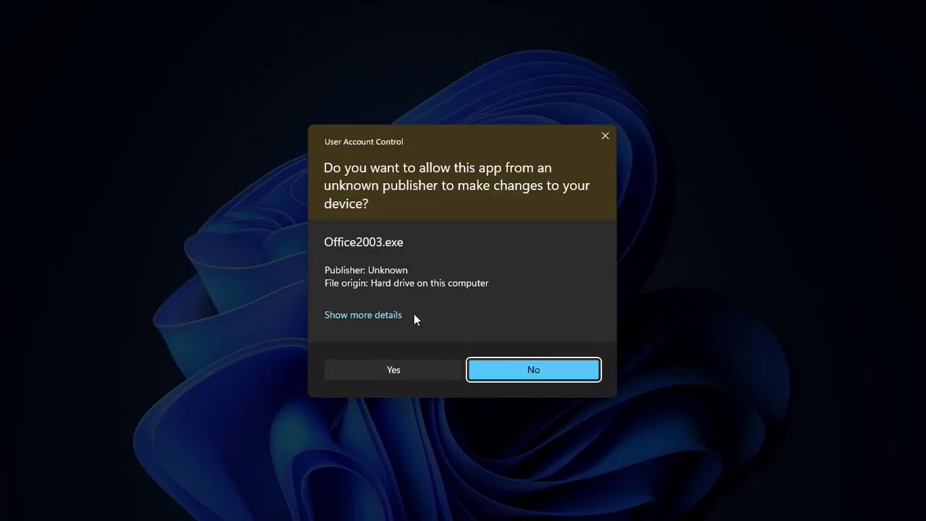
left_click(406, 371)
left_click(455, 199)
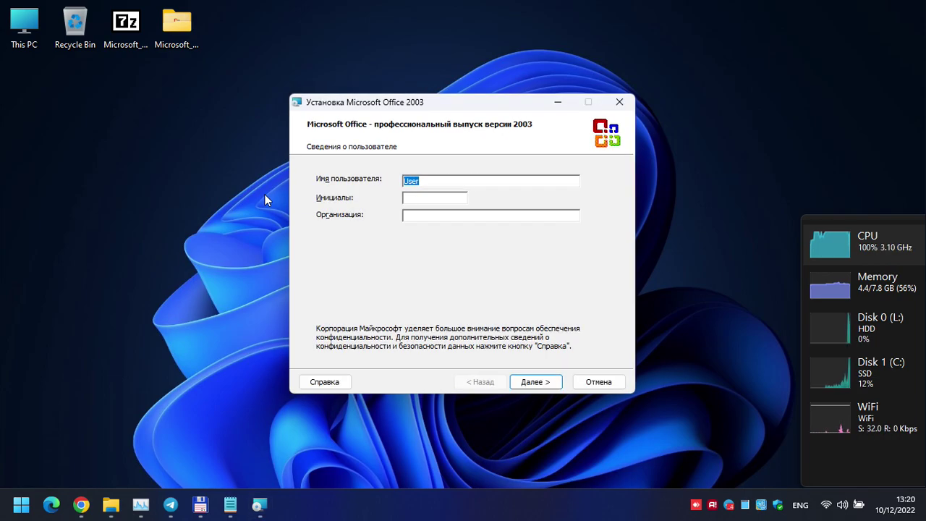
Keep the user information and choose the custom installation type (Выборочная установка).
left_click(529, 382)
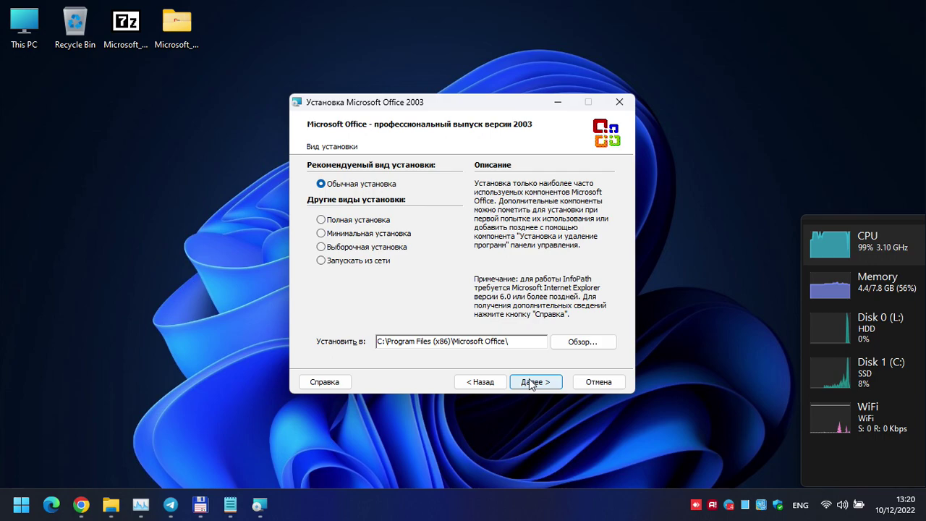
left_click(387, 247)
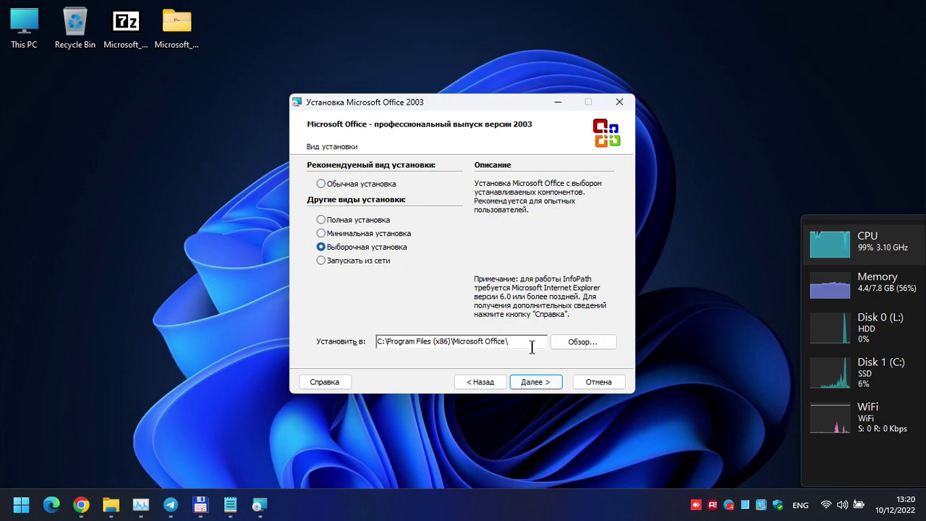
left_click(540, 383)
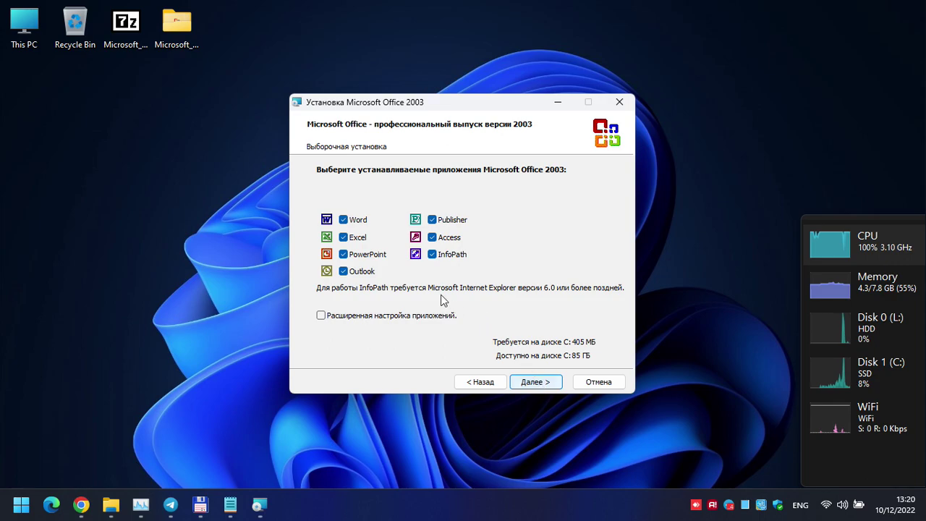
Select only Word, Excel, PowerPoint and Access, excluding Outlook, Publisher and InfoPath.
left_click(343, 271)
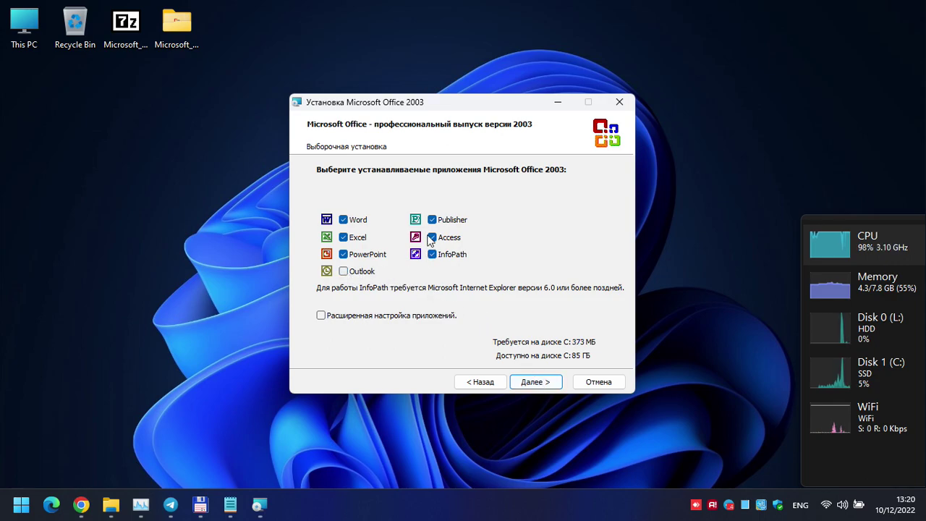
left_click(432, 220)
left_click(432, 237)
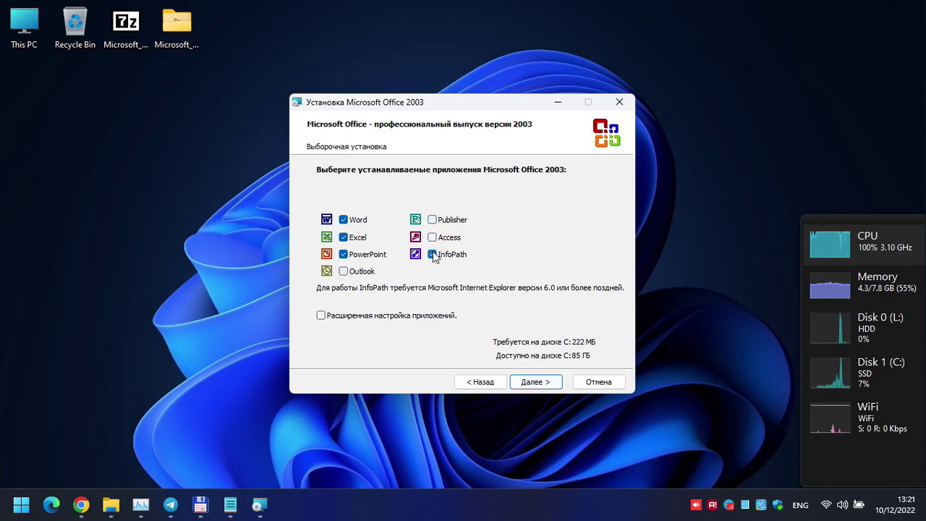
left_click(345, 256)
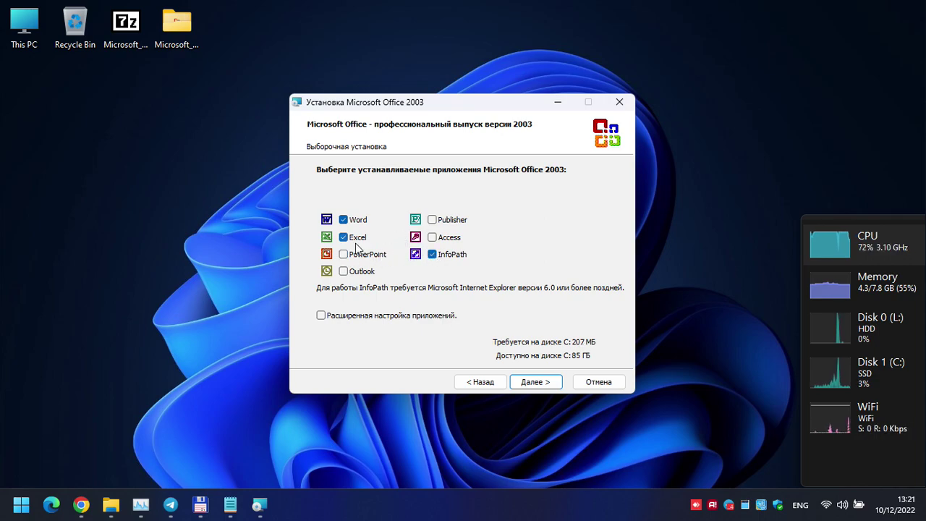
left_click(432, 254)
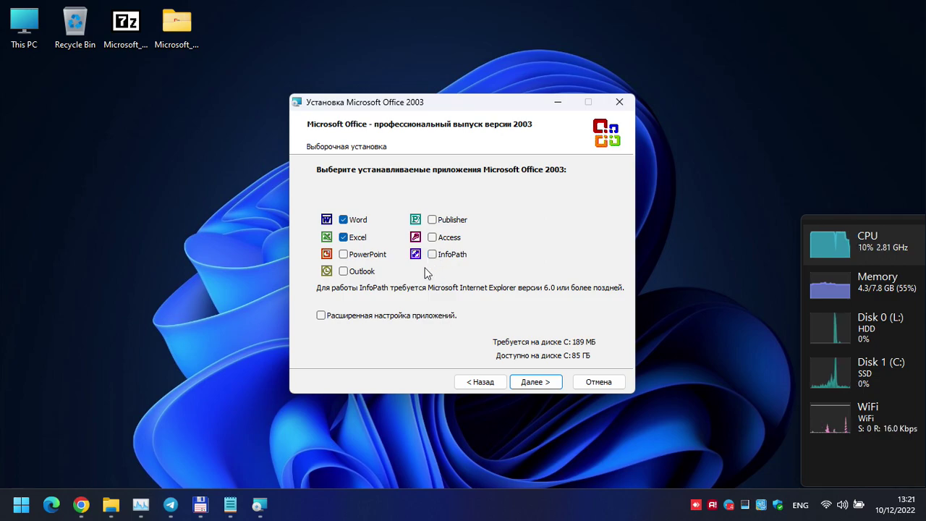
left_click(345, 255)
left_click(432, 220)
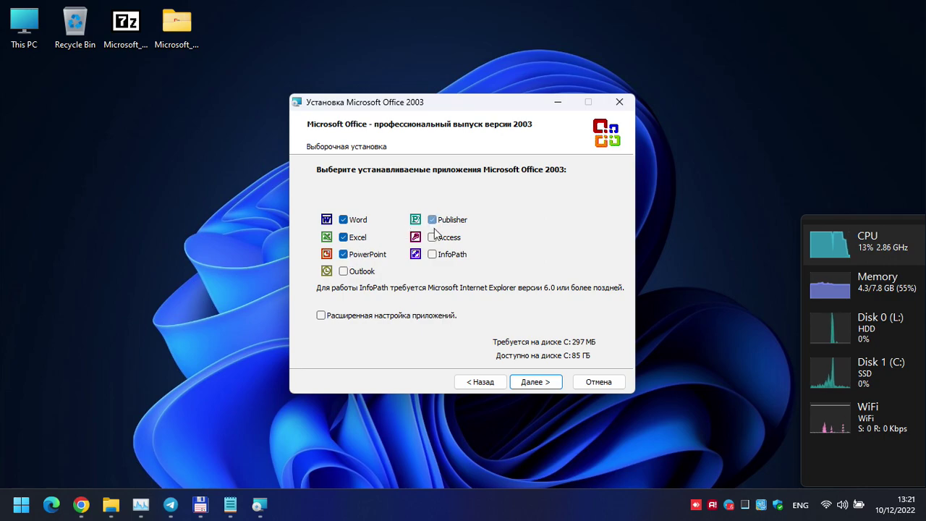
left_click(433, 237)
left_click(432, 220)
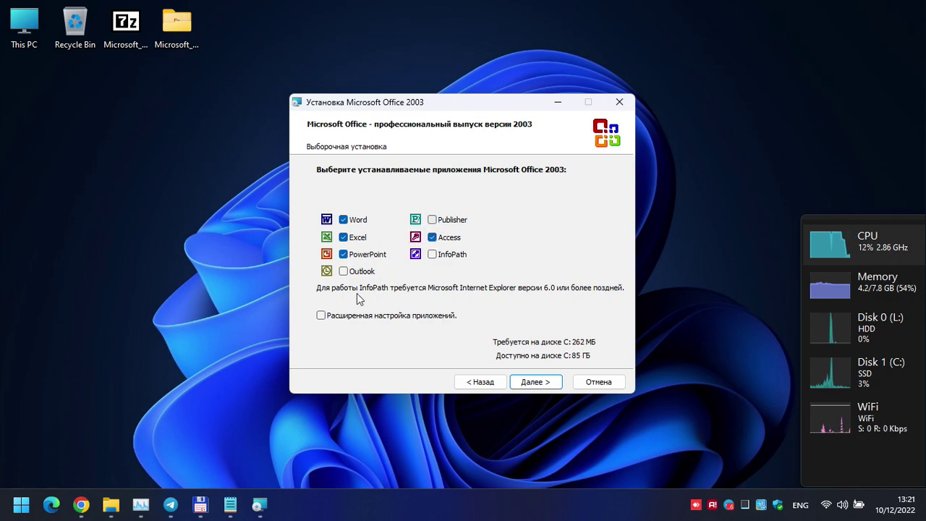
left_click(545, 378)
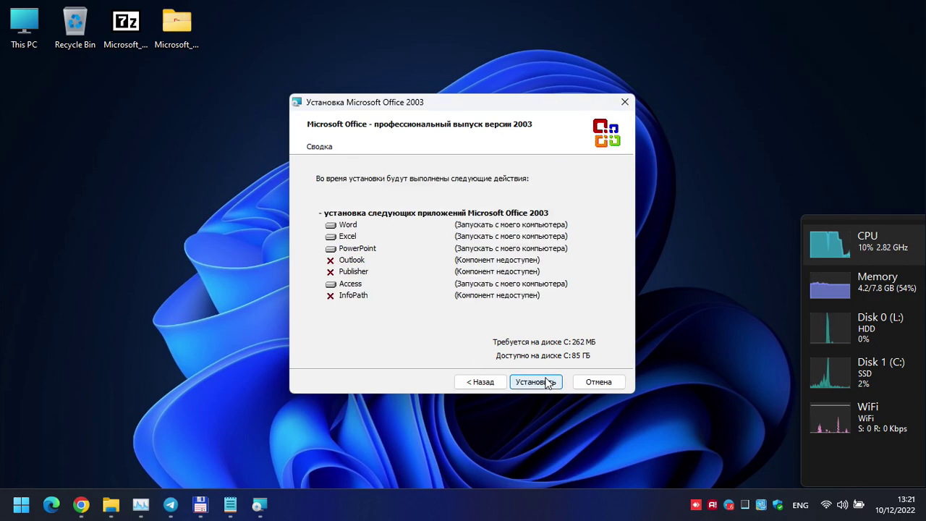
Start the installation from the Summary page with Установить and let it finish.
left_click(546, 382)
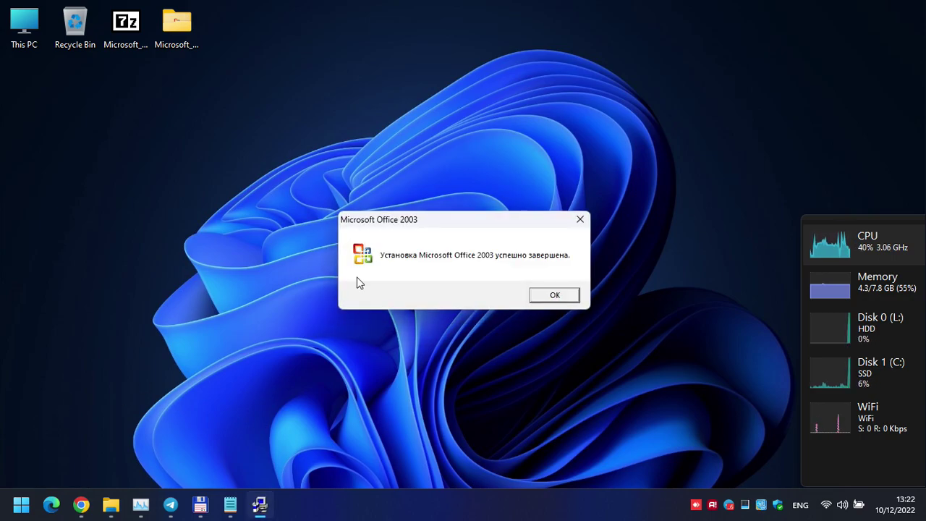
Dismiss the completion message and launch Excel 2003 from All apps > Microsoft Office.
left_click(554, 295)
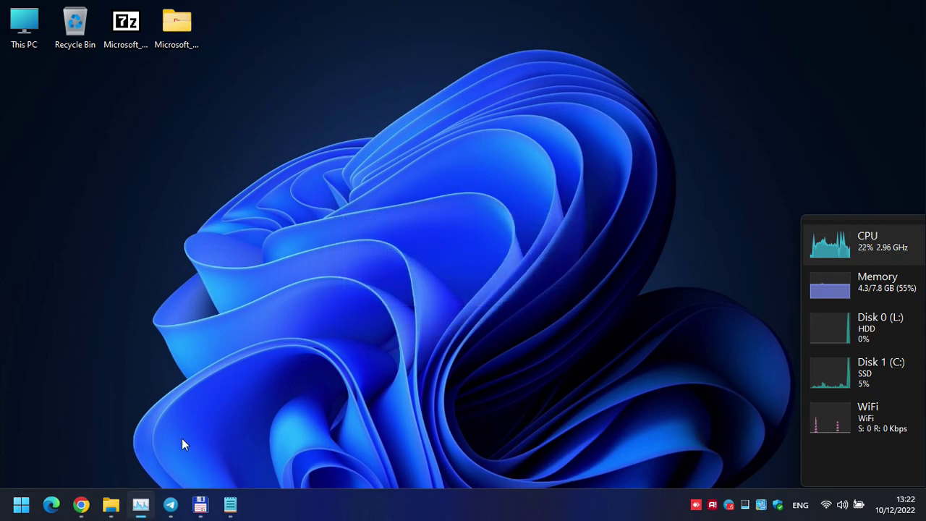
left_click(24, 508)
left_click(378, 104)
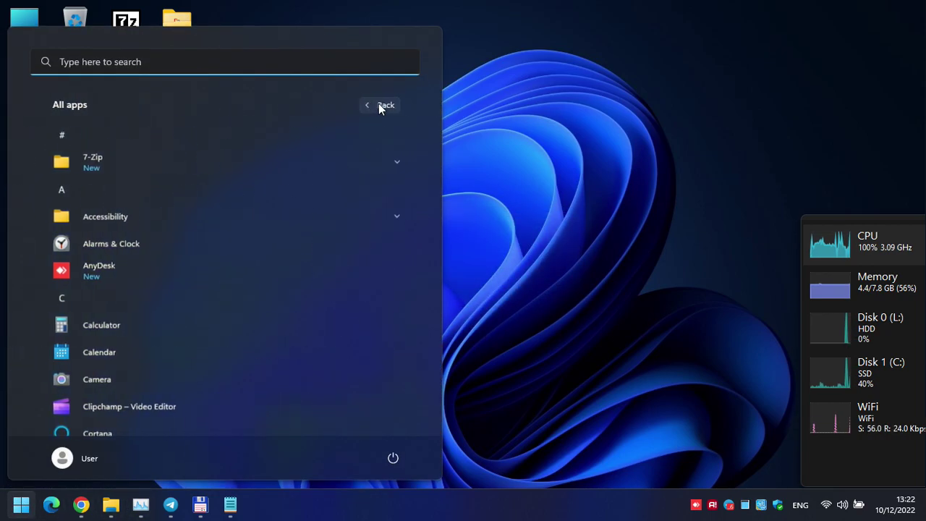
scroll(222, 282, "down", 5)
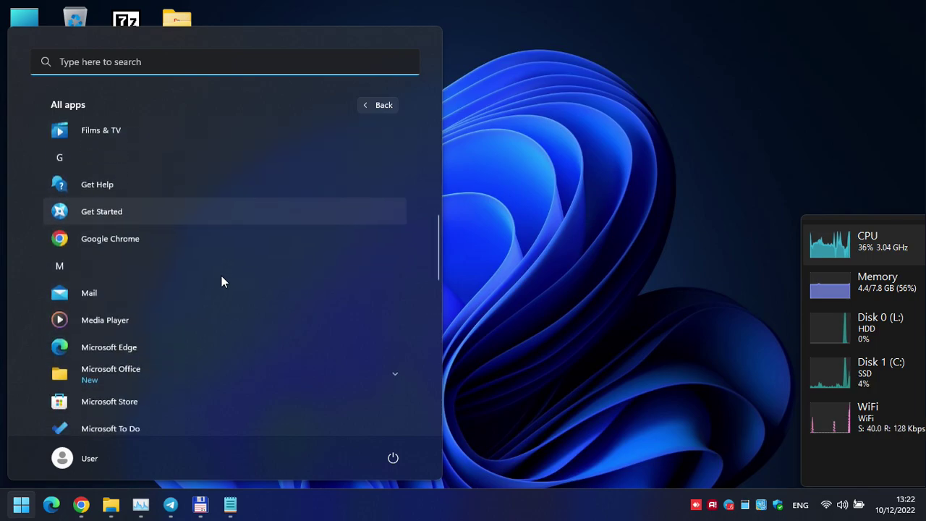
scroll(221, 275, "down", 3)
left_click(256, 188)
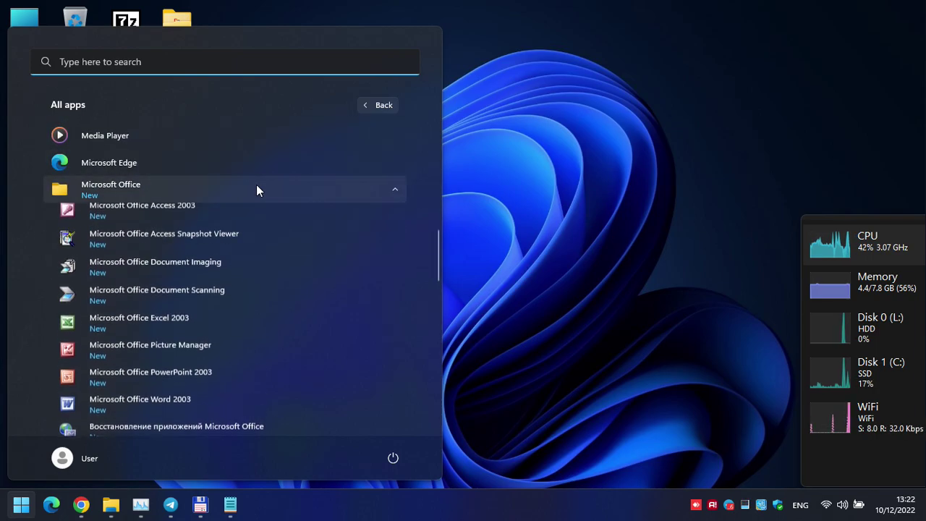
scroll(256, 191, "down", 2)
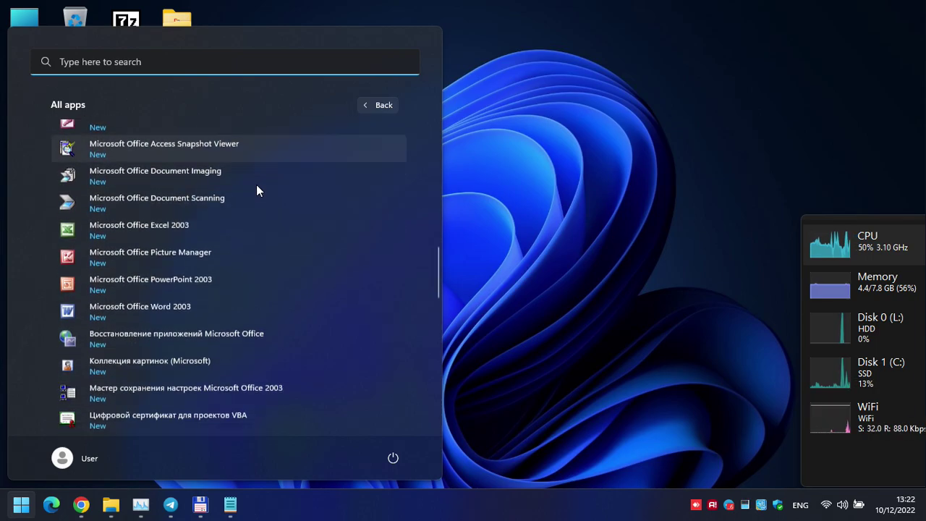
left_click(235, 226)
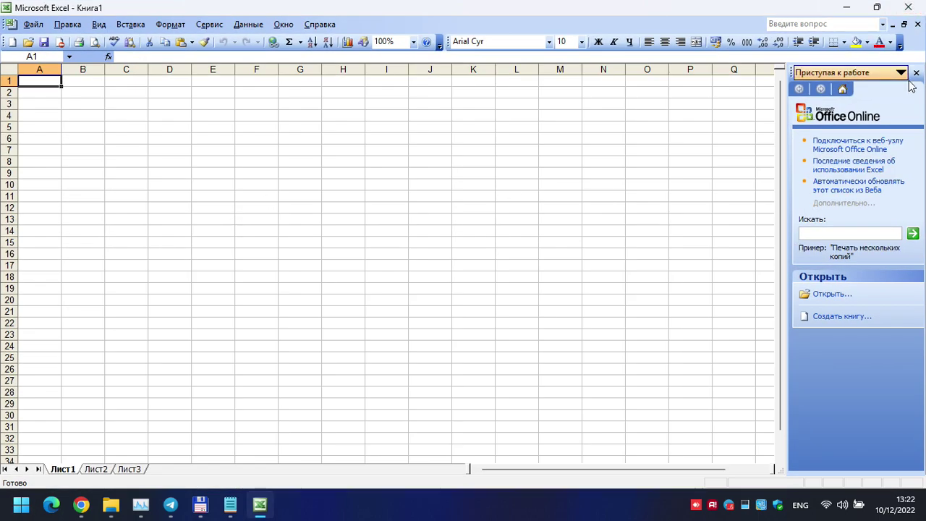
Close the startup task pane and view Excel's version information under Справка > О программе.
left_click(916, 73)
left_click(34, 24)
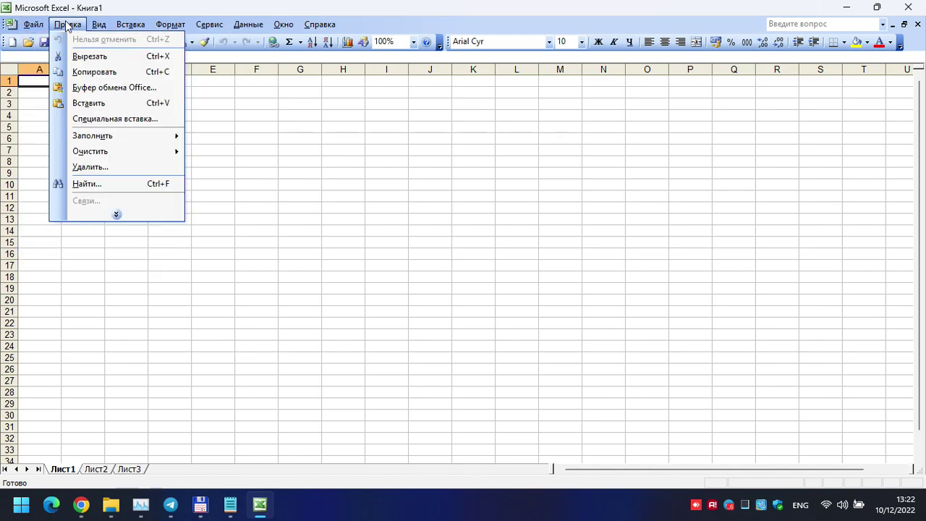
mouse_move(319, 25)
left_click(357, 107)
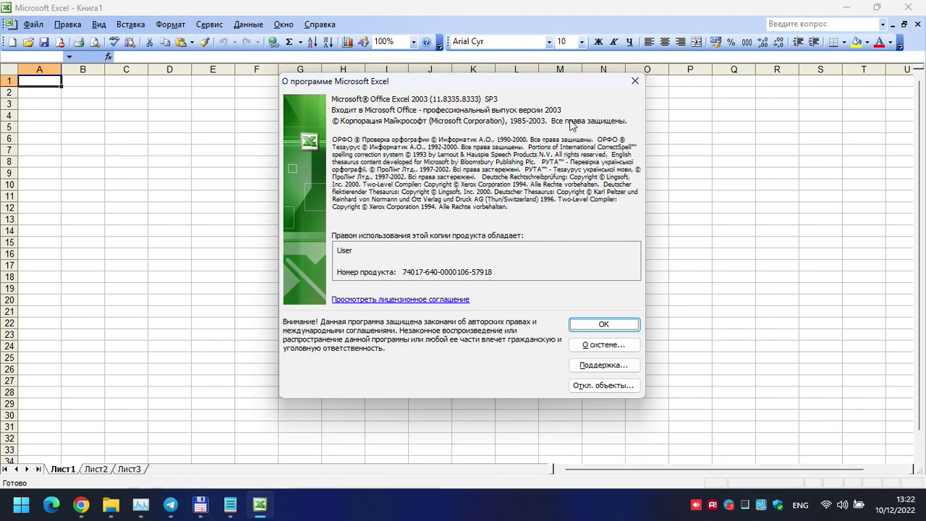
left_click(634, 81)
Browse the File, Edit and Format menus, then open Сервис > Параметры.
left_click(31, 26)
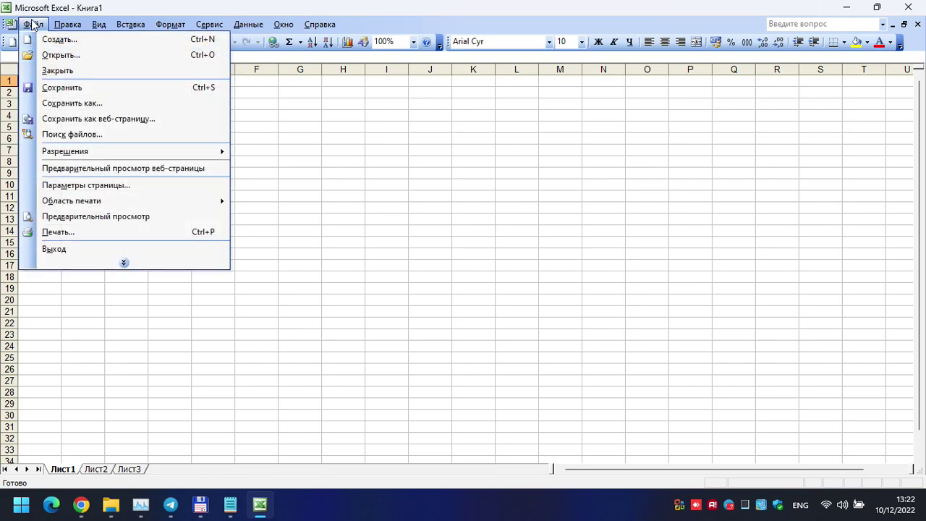
left_click(119, 262)
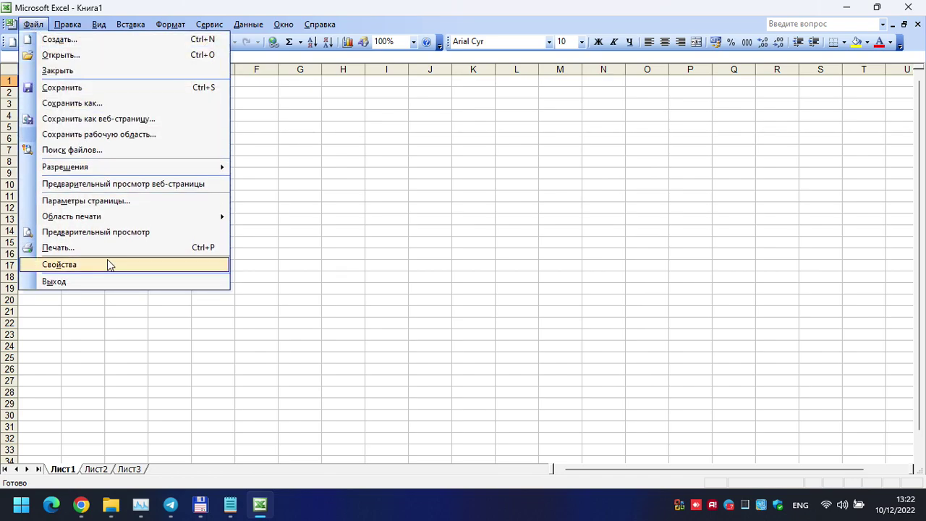
mouse_move(77, 29)
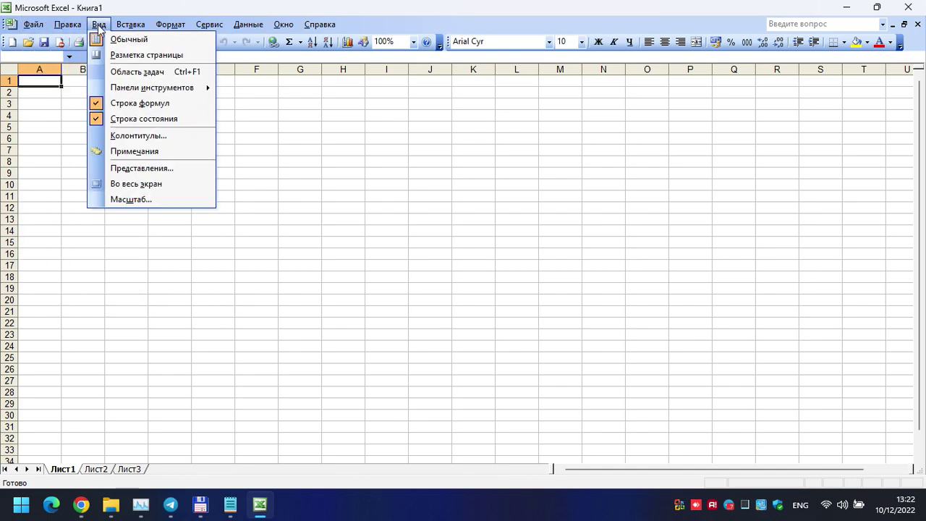
mouse_move(125, 29)
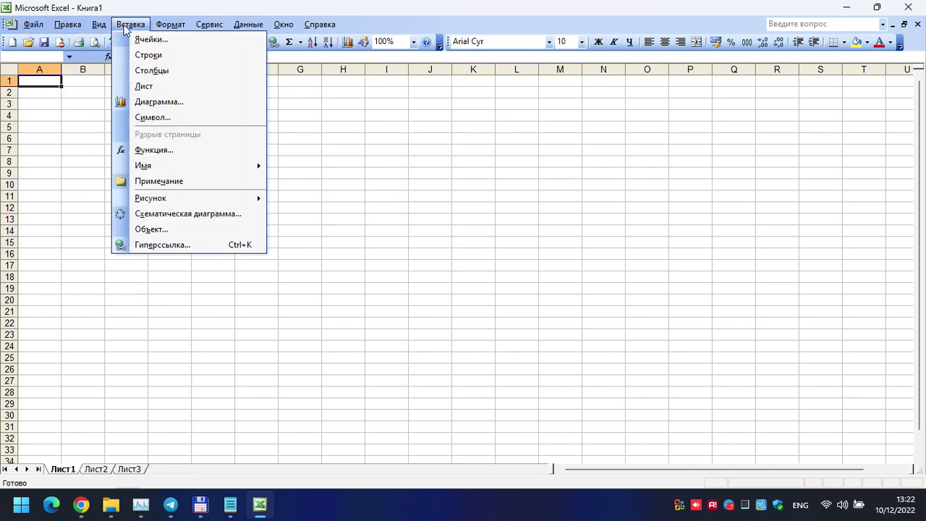
left_click(170, 26)
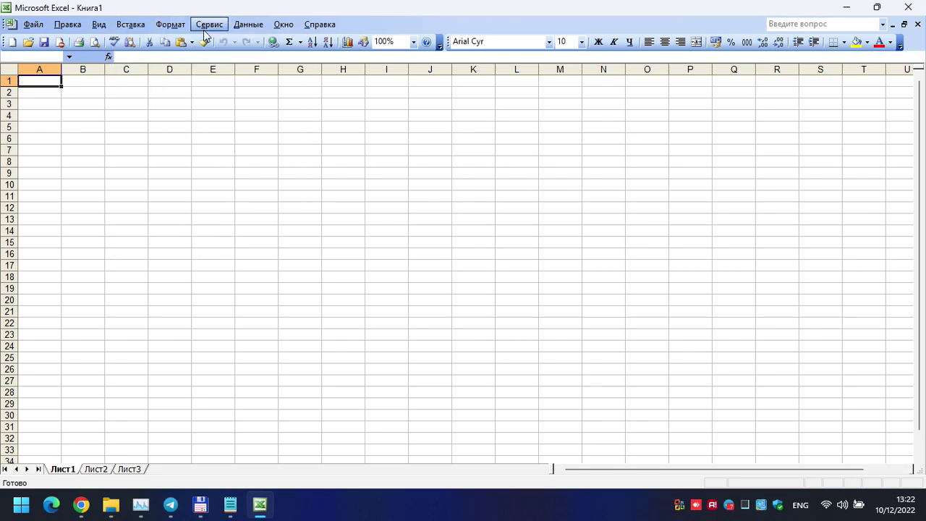
left_click(206, 26)
left_click(242, 292)
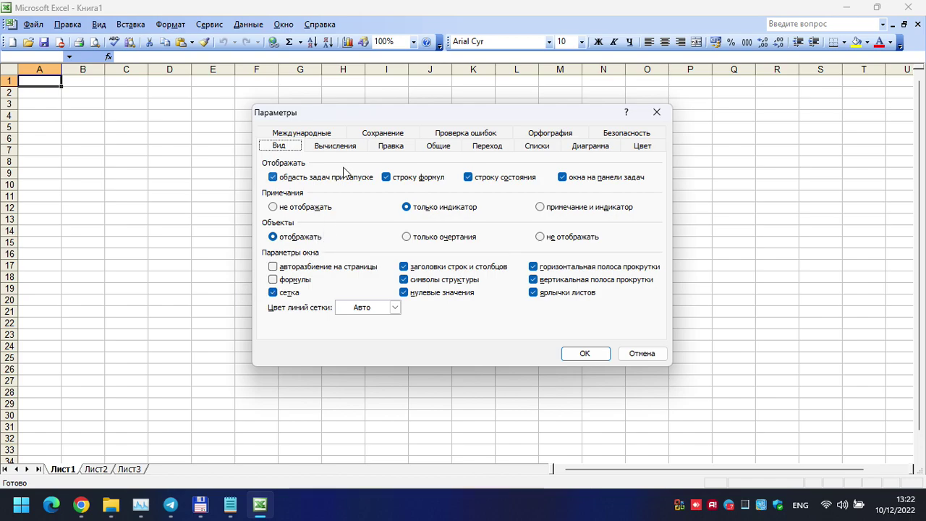
Review the Calculation, Edit, General, Transition, Custom Lists, Chart and Color pages.
left_click(358, 146)
left_click(397, 144)
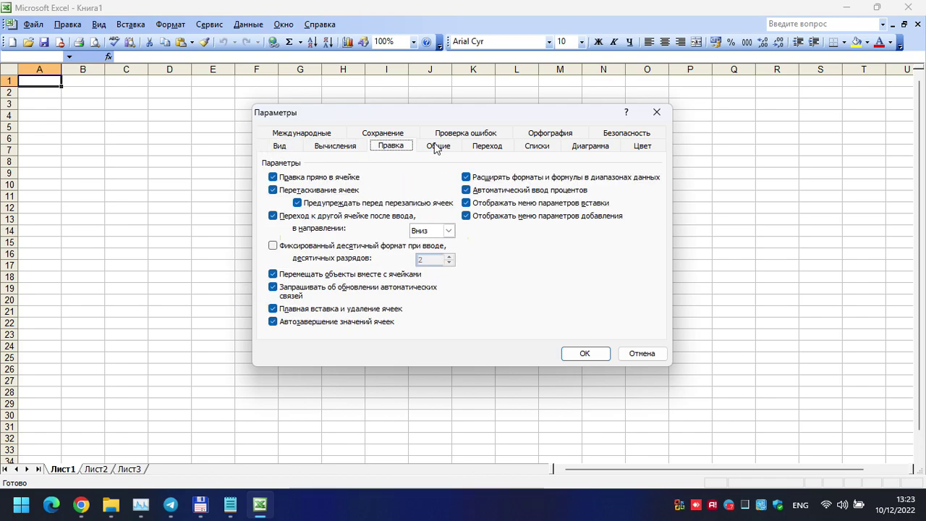
left_click(437, 146)
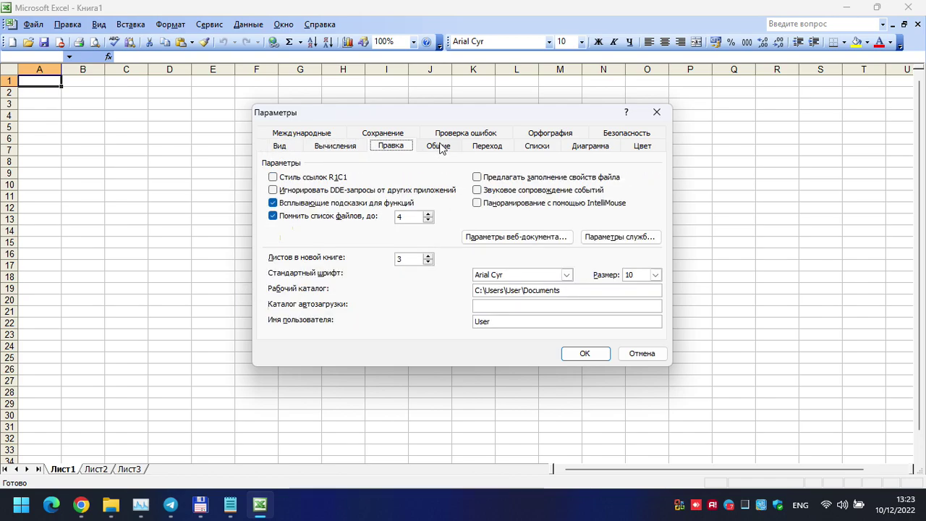
left_click(497, 147)
left_click(545, 150)
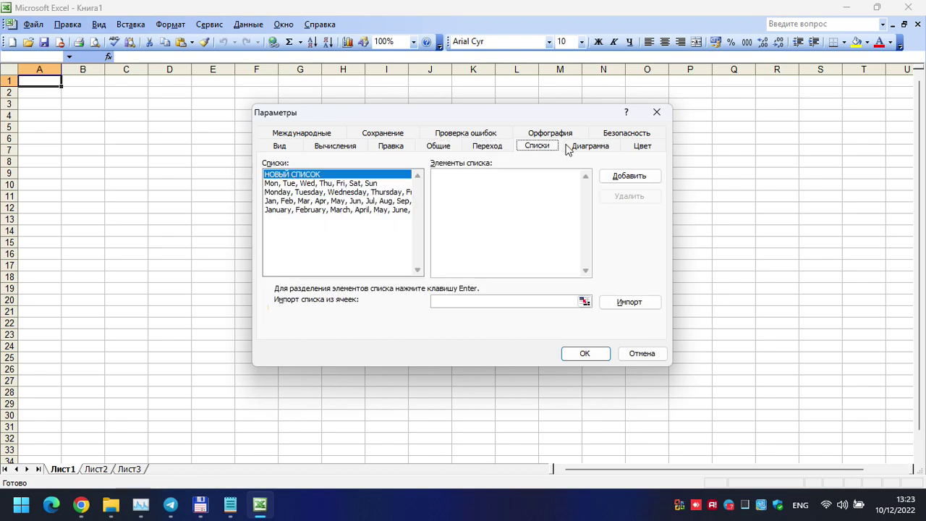
left_click(613, 147)
left_click(640, 146)
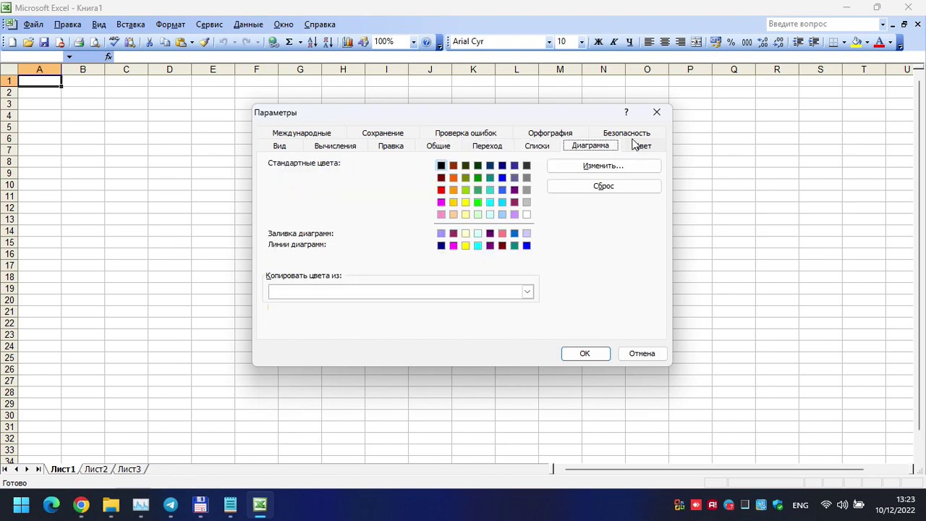
Review the Security, Spelling, Error Checking, Save and International pages, then close Параметры unchanged.
left_click(625, 134)
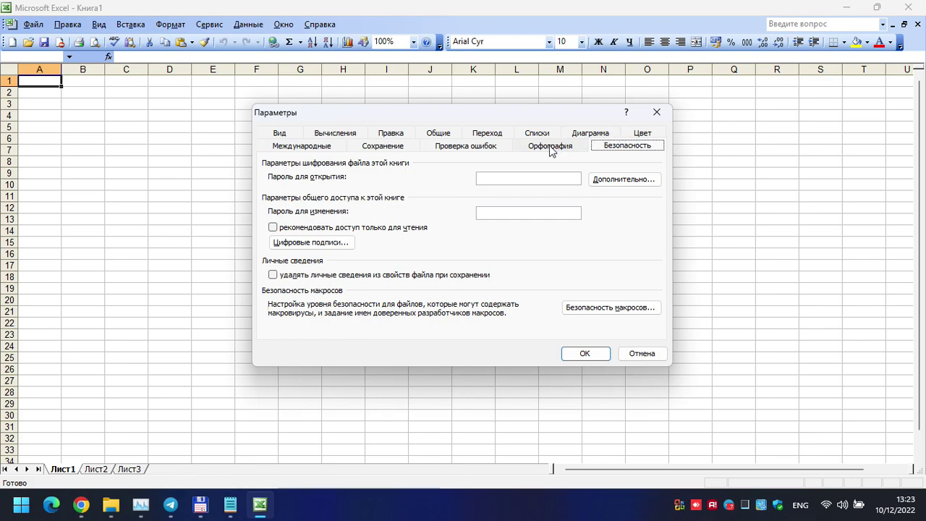
left_click(551, 149)
left_click(473, 151)
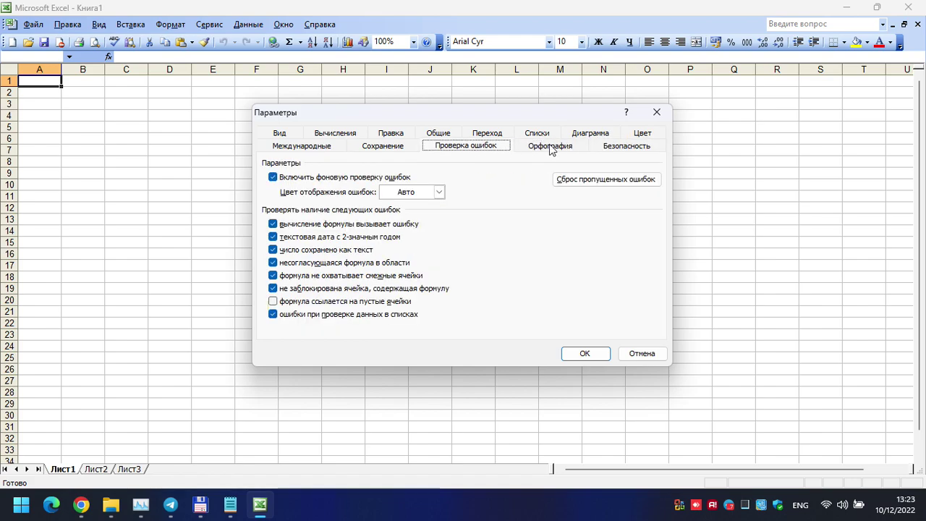
left_click(403, 154)
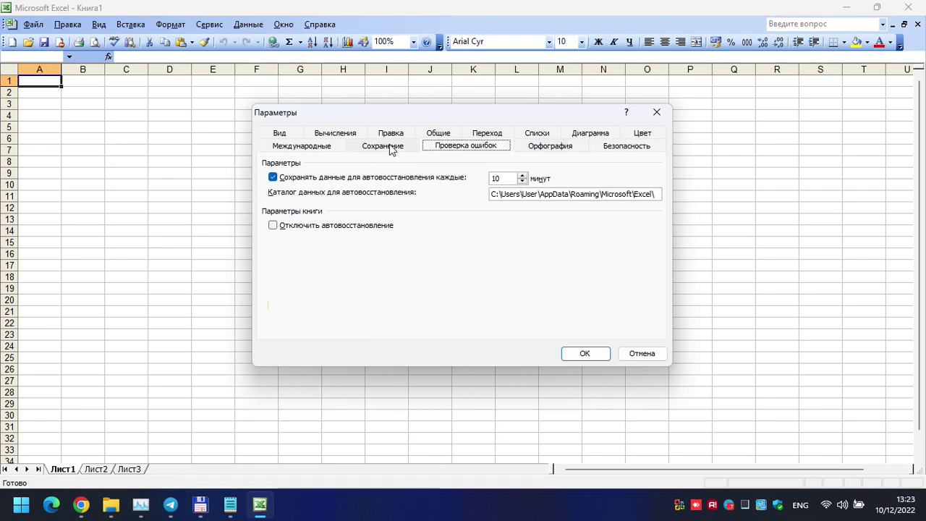
left_click(329, 153)
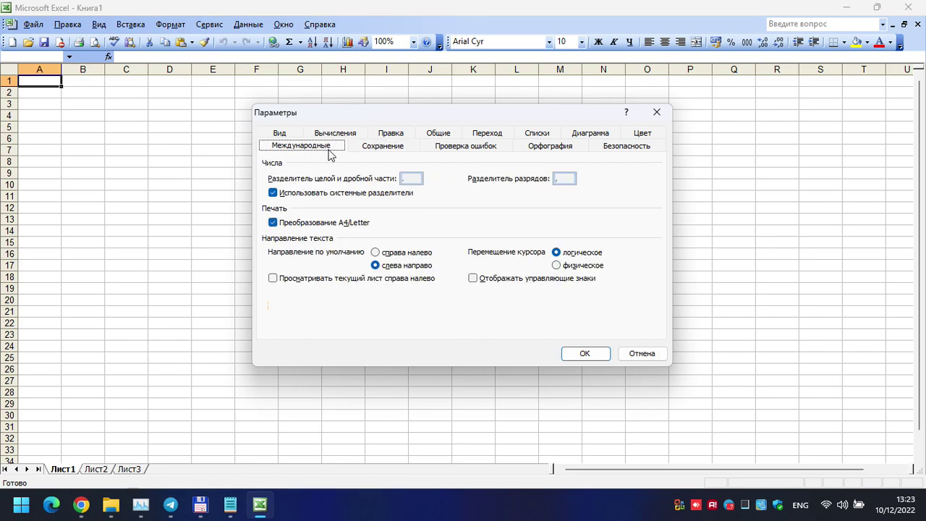
left_click(656, 111)
left_click(205, 25)
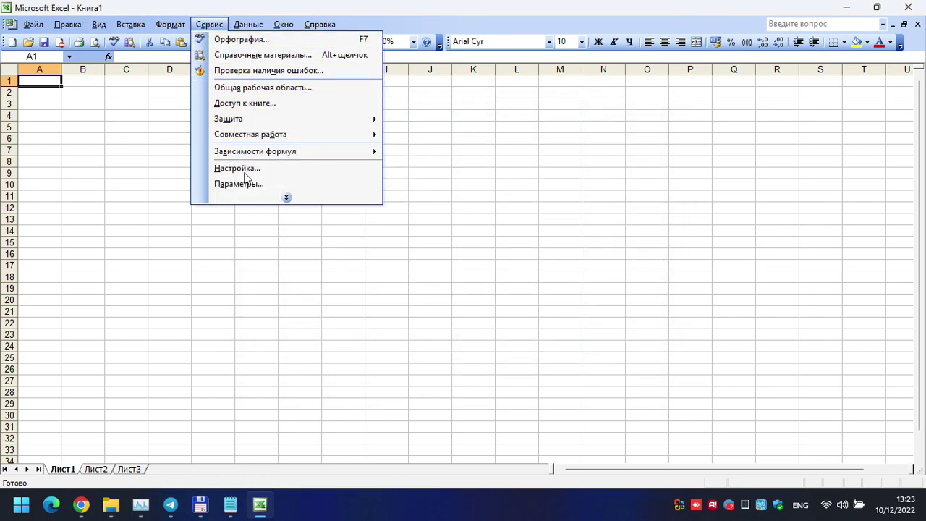
left_click(288, 195)
left_click(253, 275)
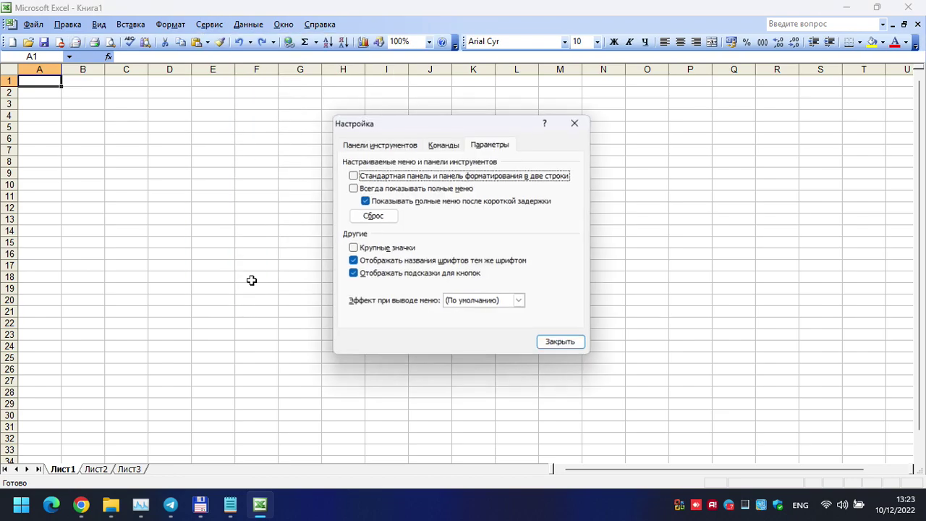
left_click(389, 147)
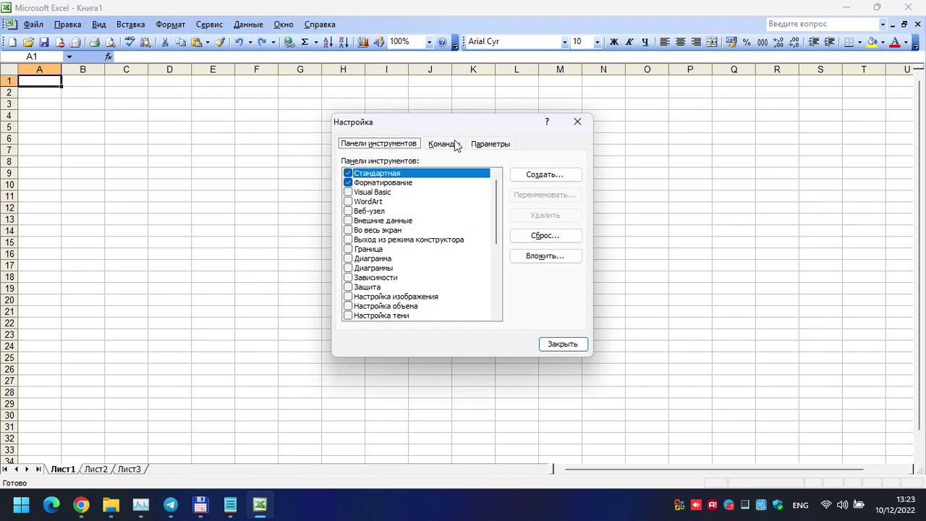
left_click(452, 143)
left_click(494, 143)
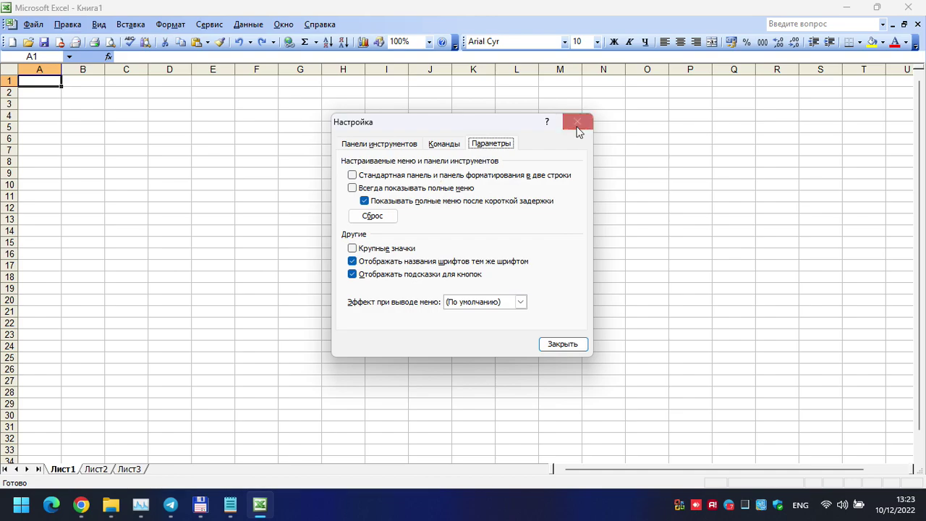
left_click(577, 121)
left_click(246, 25)
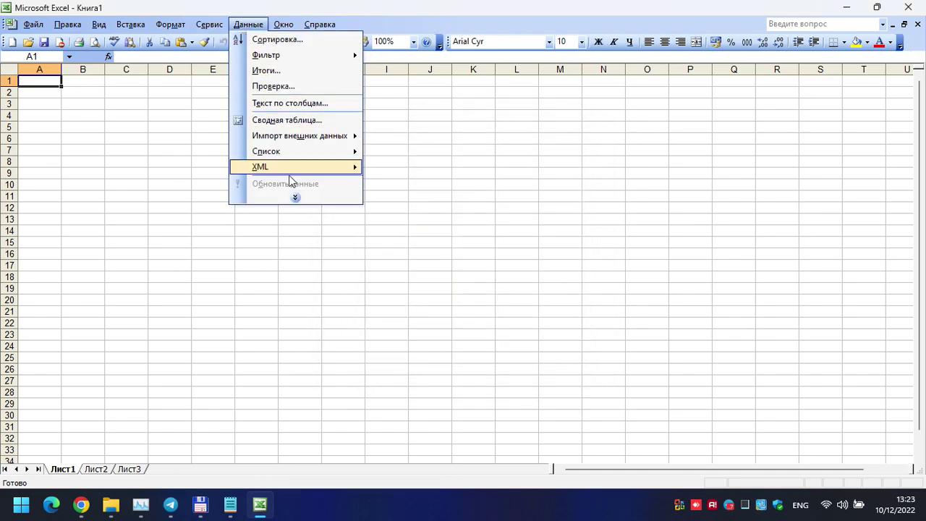
left_click(295, 197)
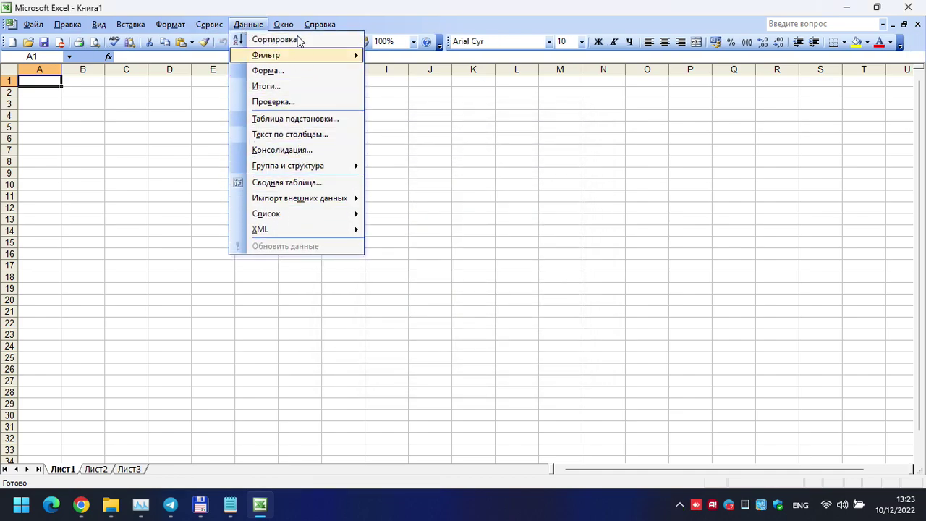
mouse_move(324, 29)
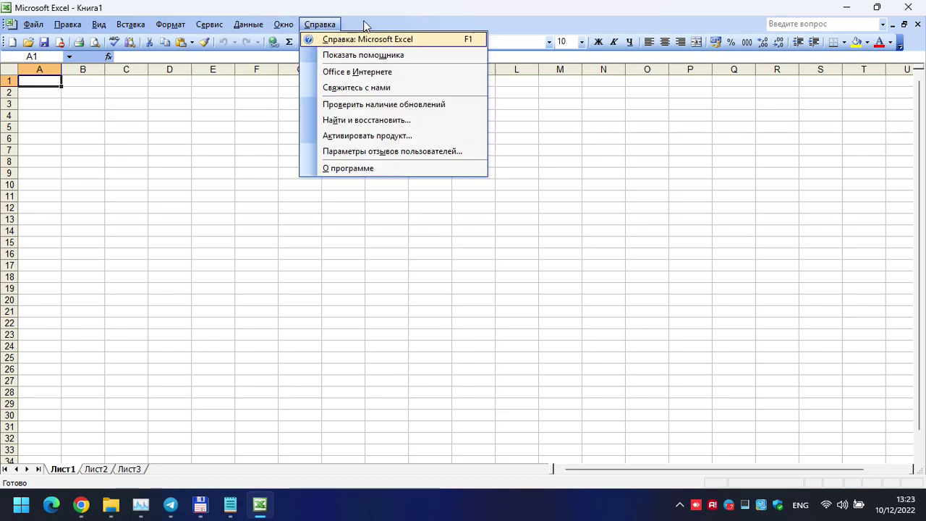
left_click(914, 7)
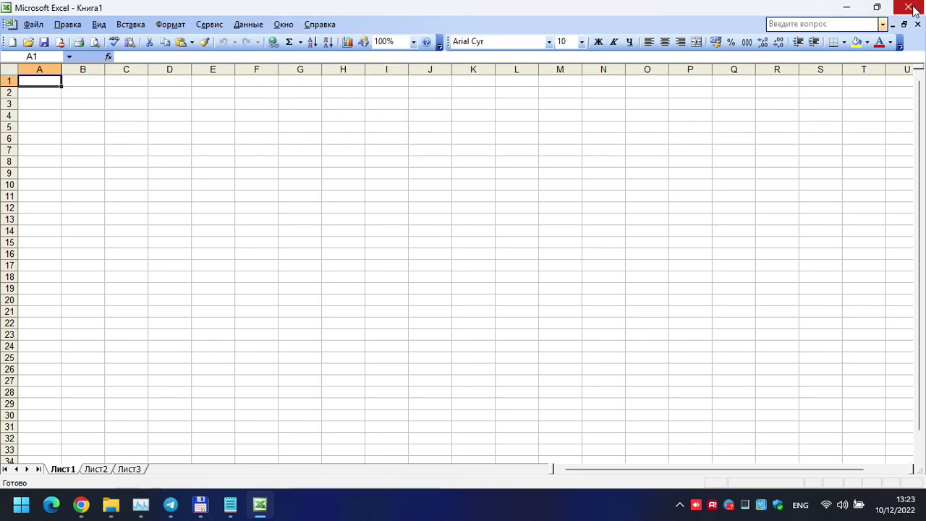